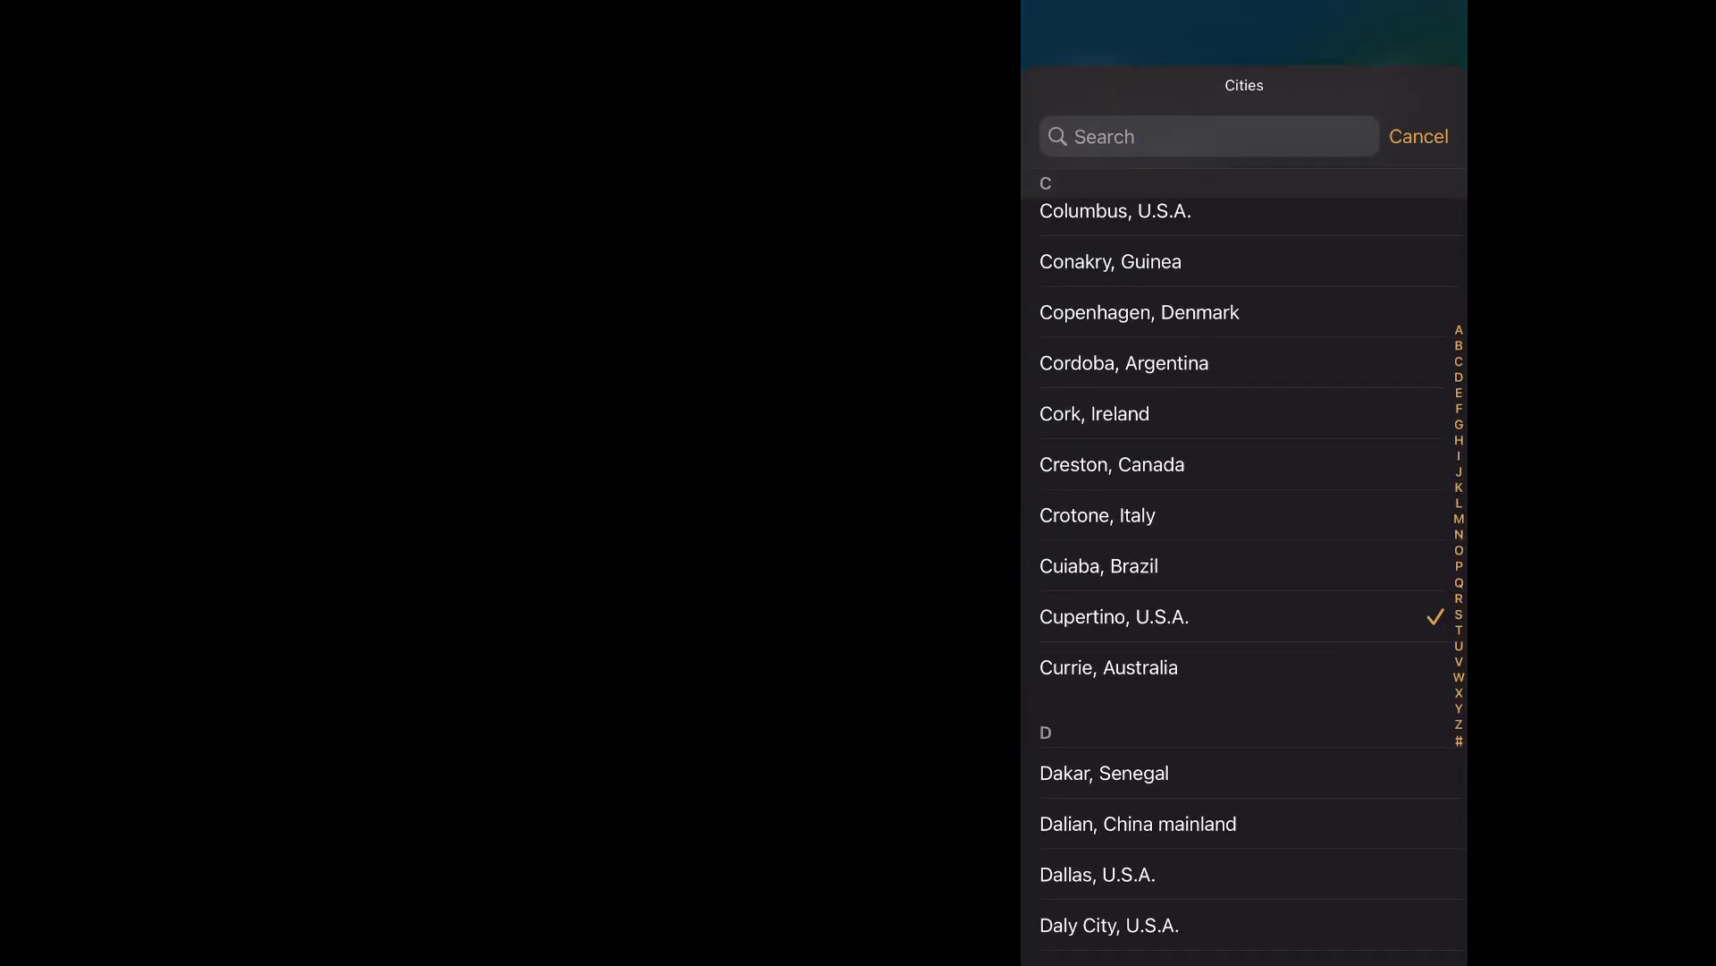
Start a city search to replace Cupertino with New York, U.S.A. in the World Clock widget
left_click(1208, 135)
type("N")
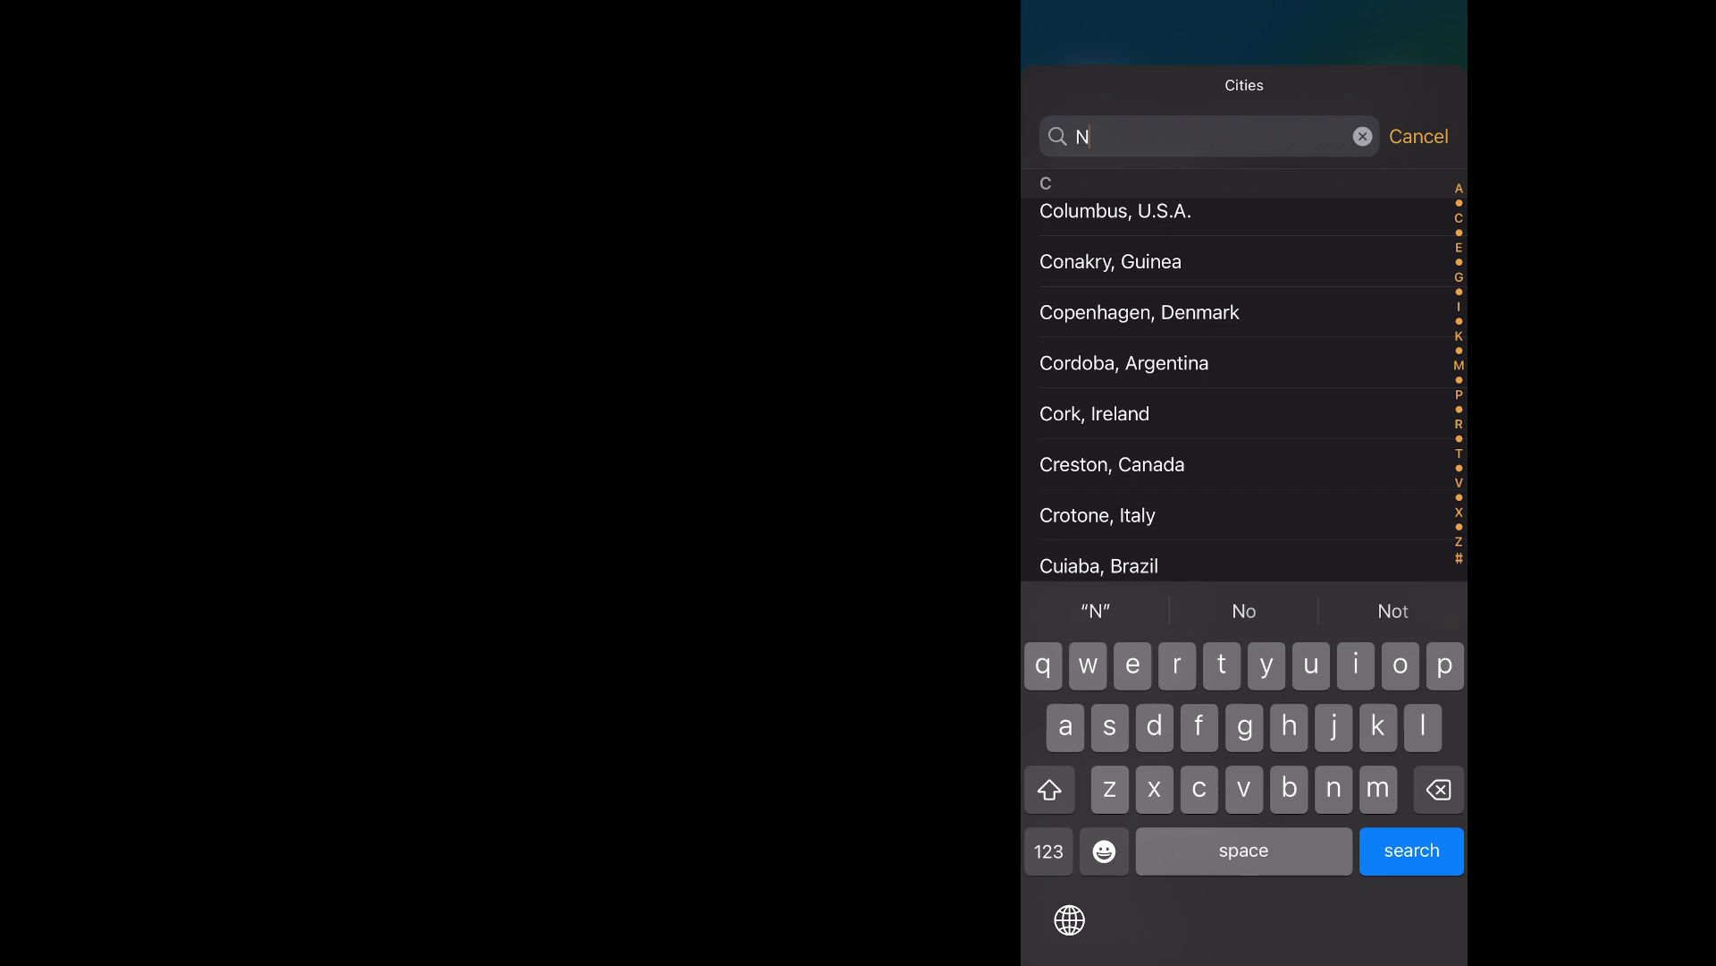
type("ew y")
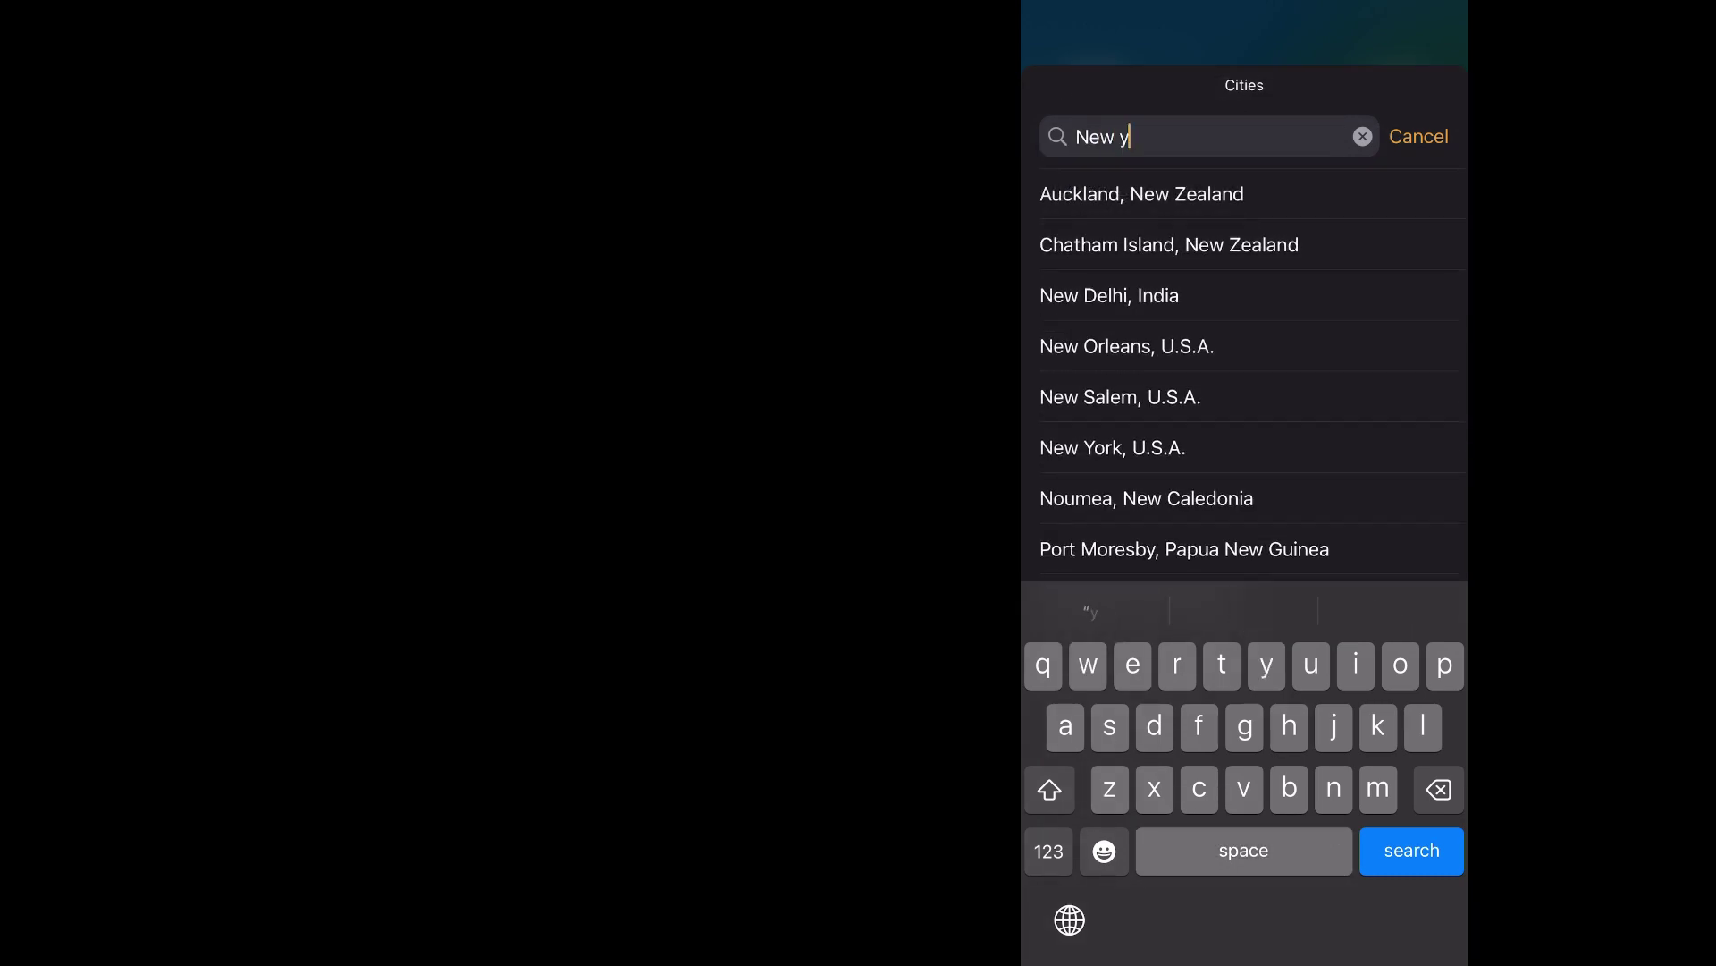
type("or")
left_click(1113, 193)
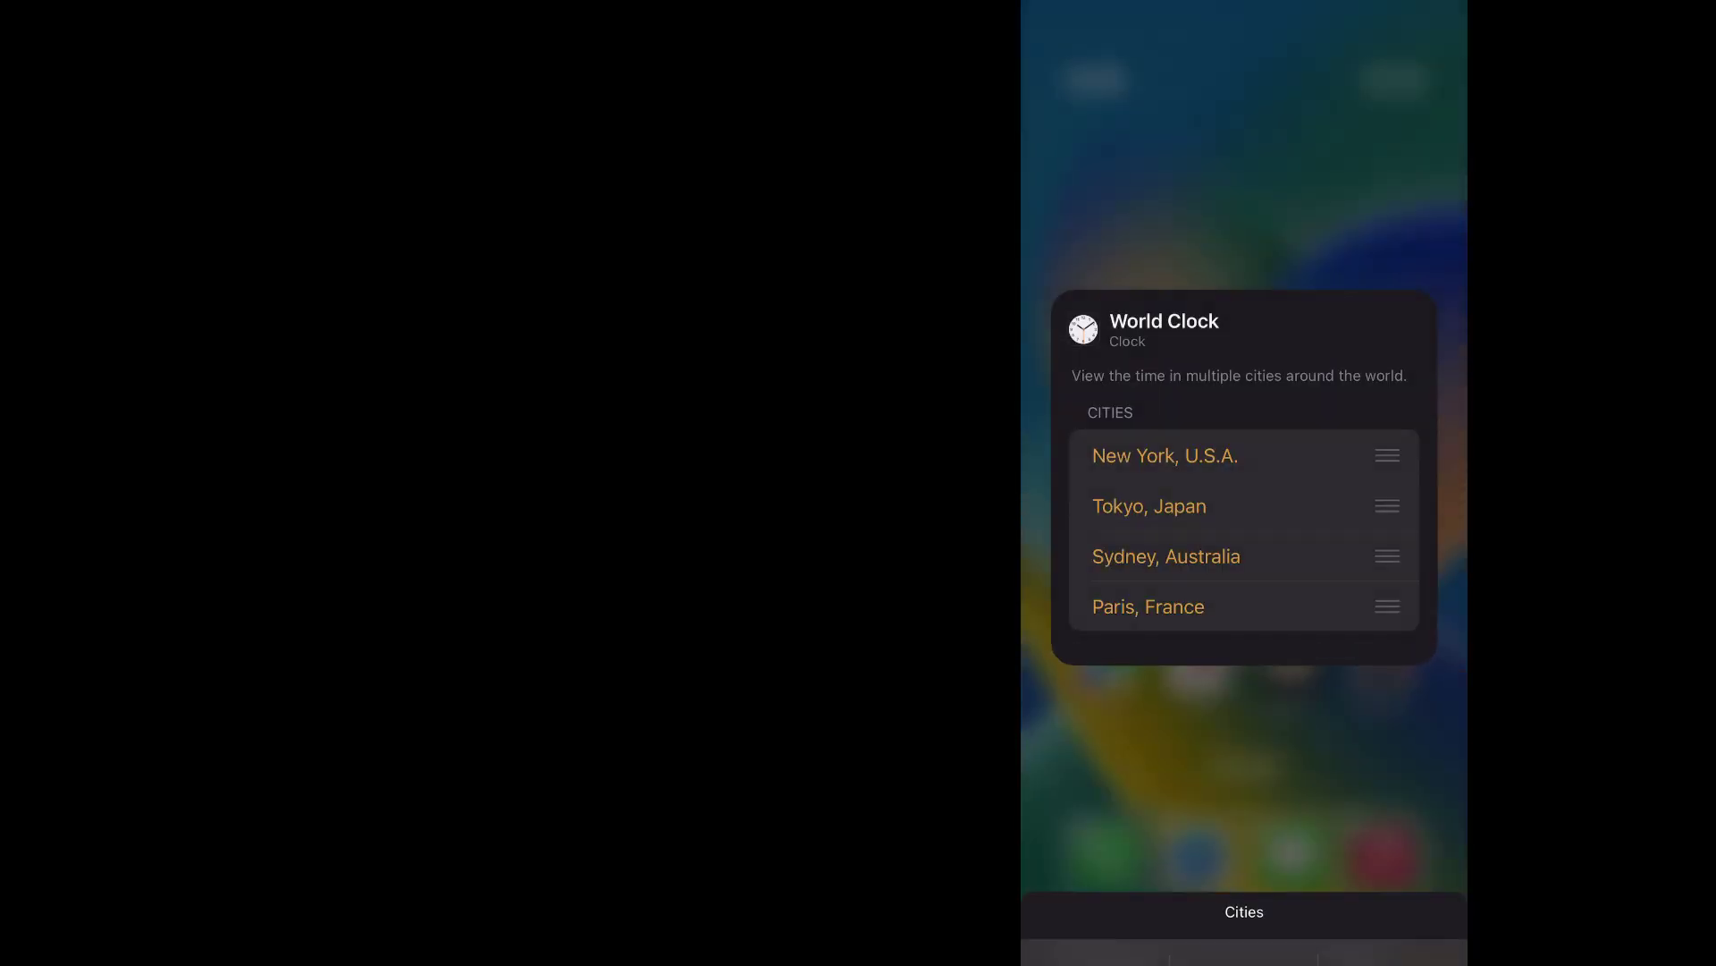